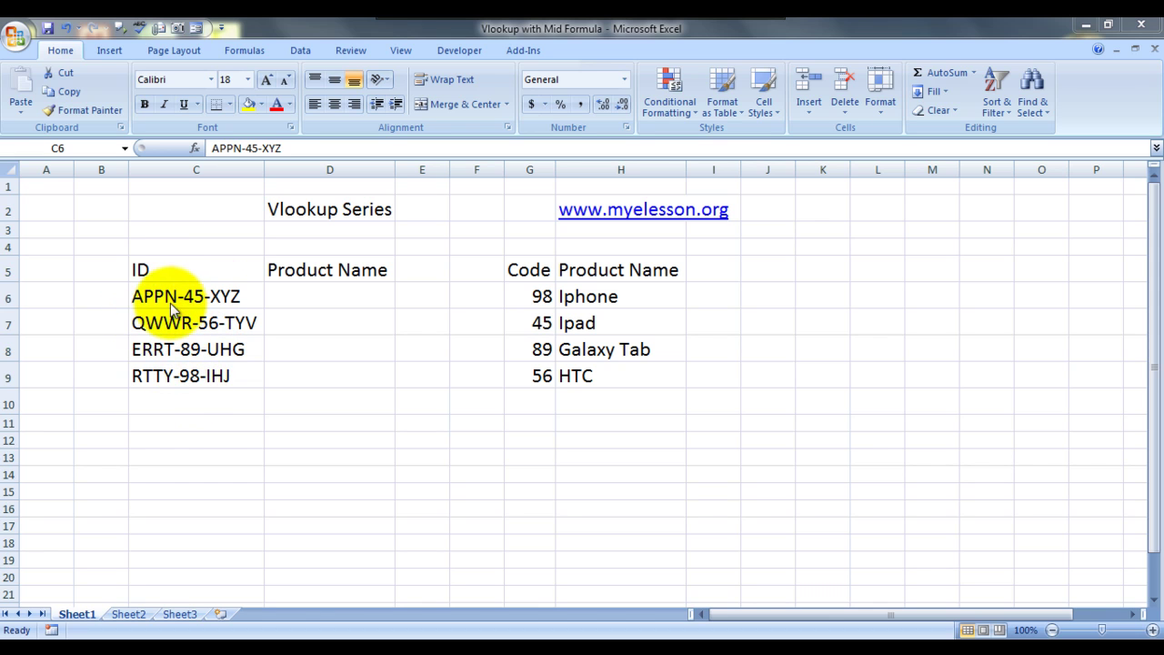
- Highlight the two-digit code 45 inside the C6 ID without changing it, then move to D6
{"action": "left_click", "coordinate": [138, 306]}
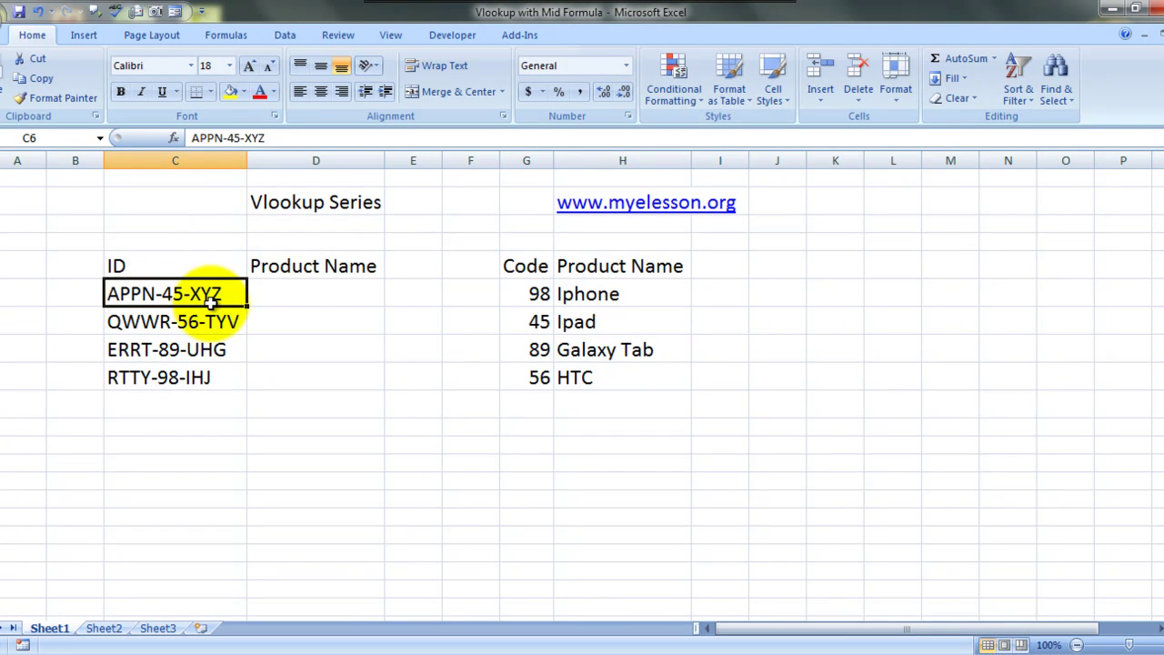
{"action": "double_click", "coordinate": [163, 294]}
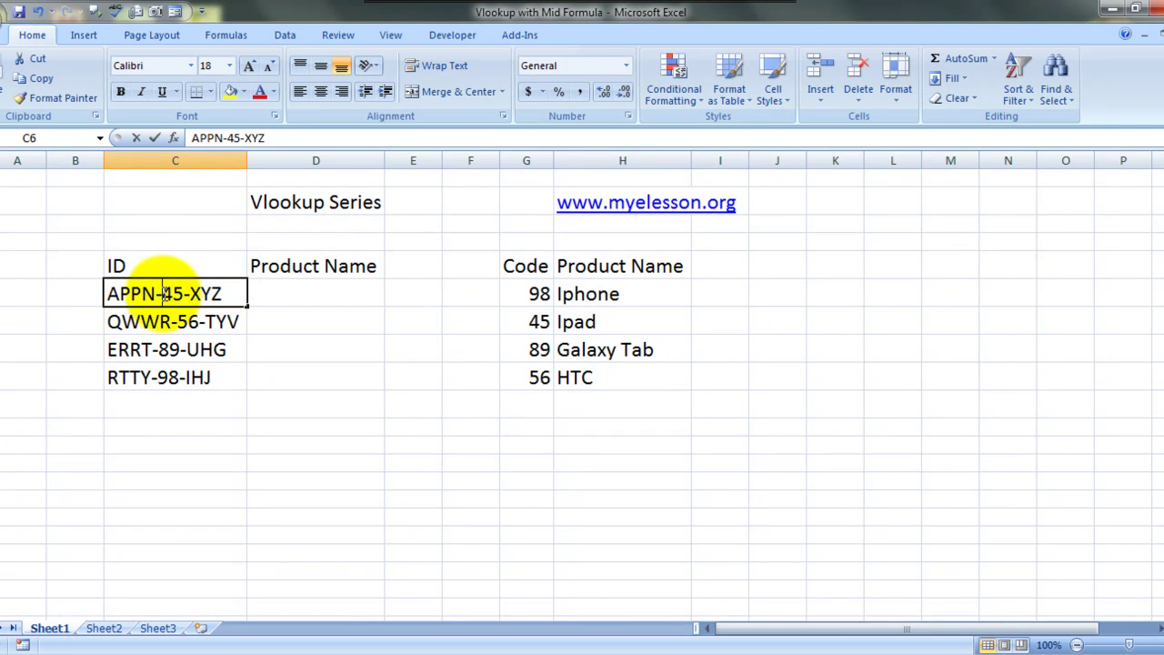
{"action": "left_click_drag", "start_coordinate": [163, 294], "coordinate": [185, 294]}
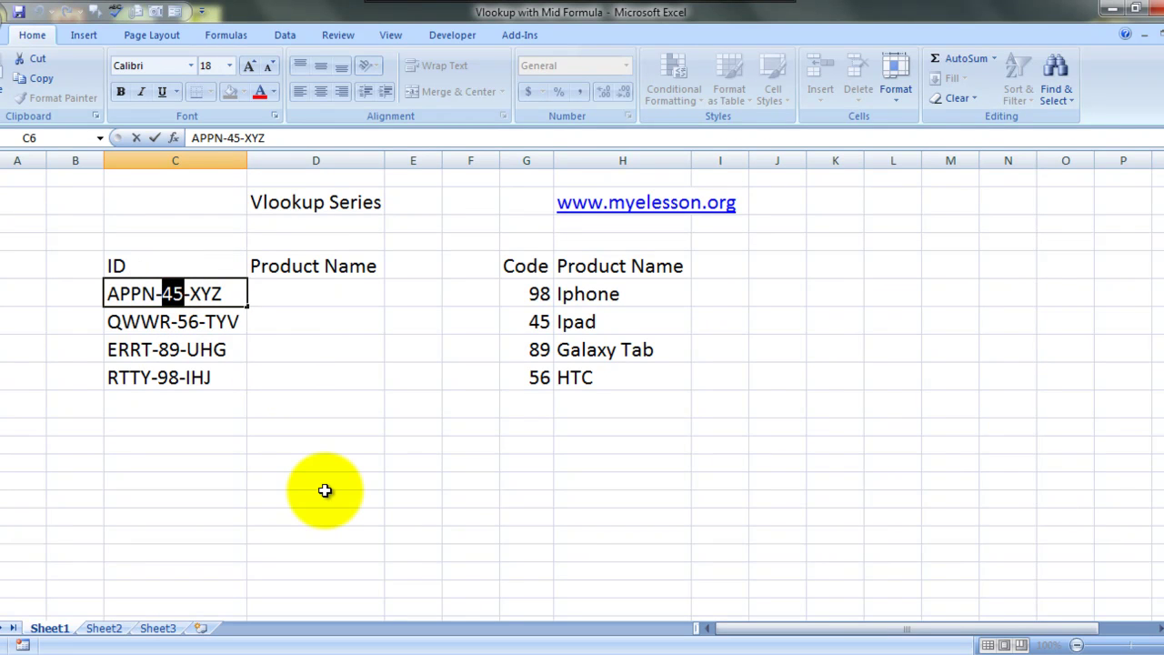
{"action": "key", "text": "Escape"}
{"action": "key", "text": "Right"}
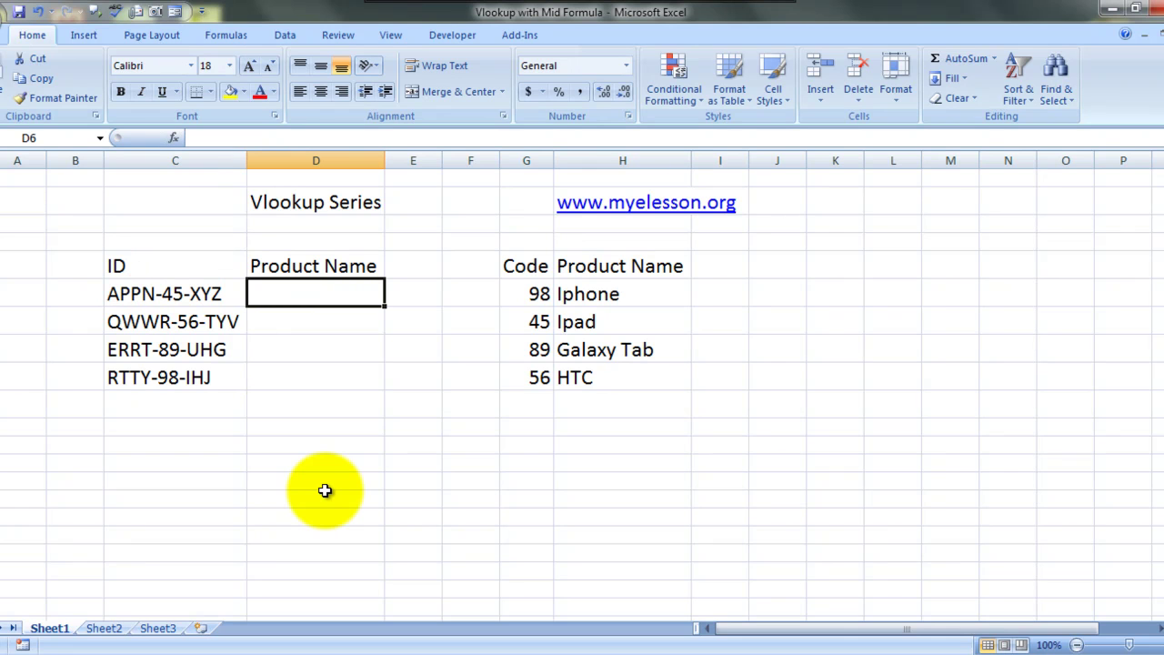
- Start =VLOOKUP( in D6 by accepting it from the =vl autocomplete list
{"action": "type", "text": "="}
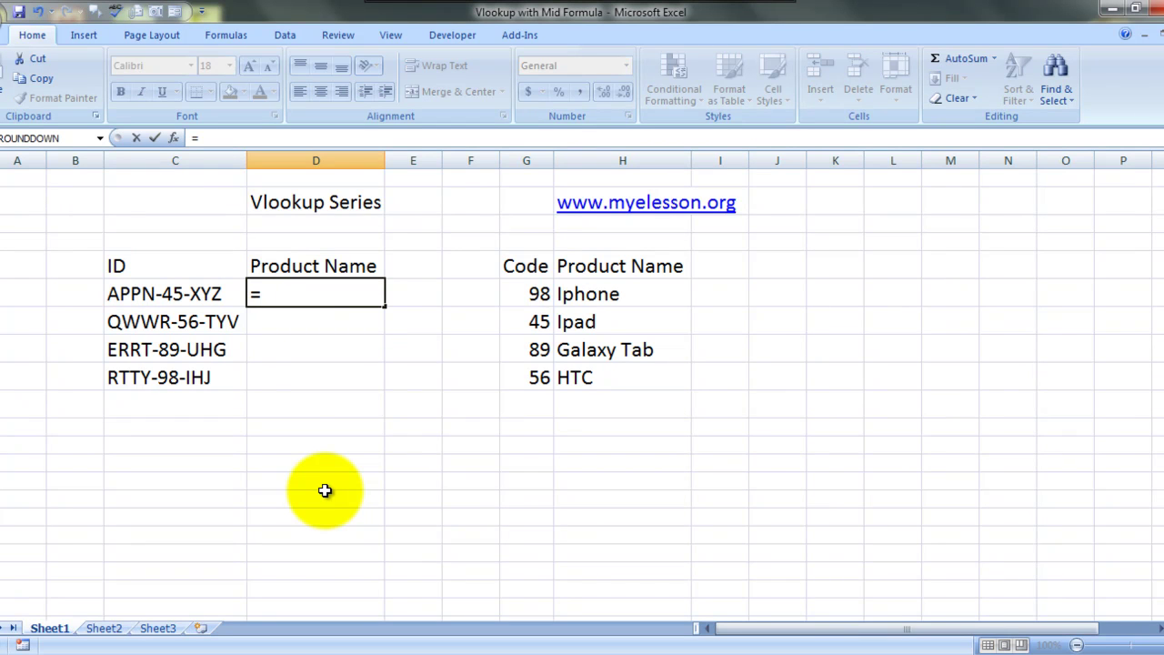
{"action": "type", "text": "vl"}
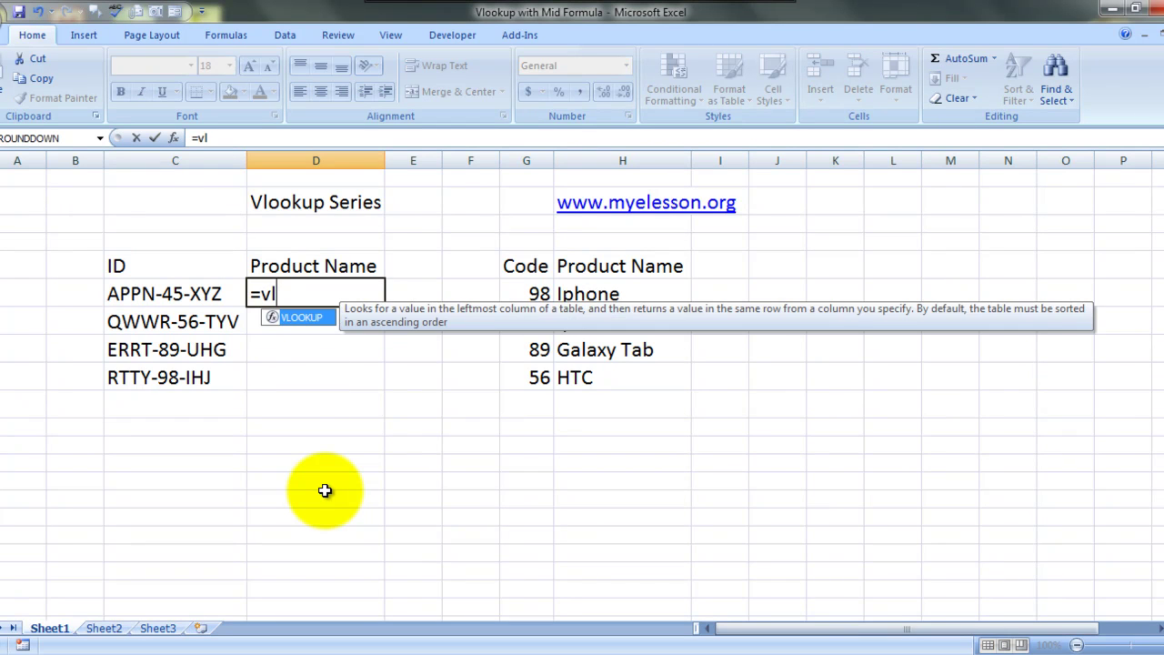
{"action": "key", "text": "Tab"}
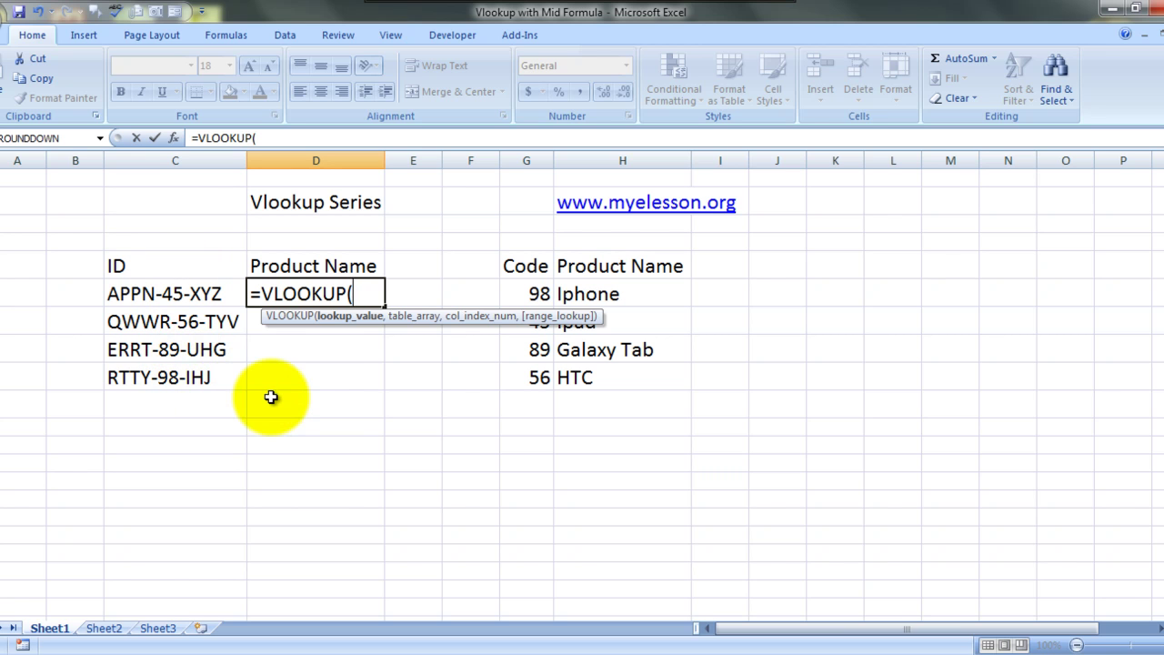
- Make MID(C6,6,2)+0 the VLOOKUP lookup value, converting the ID's code to a number
{"action": "type", "text": "mid"}
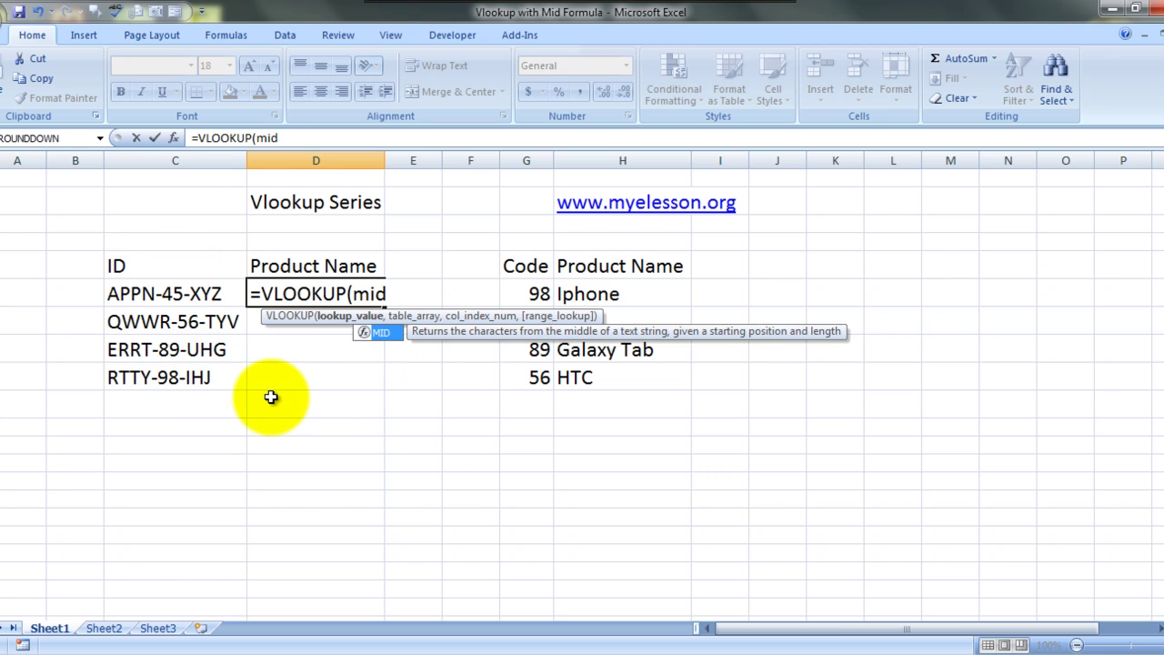
{"action": "key", "text": "Tab"}
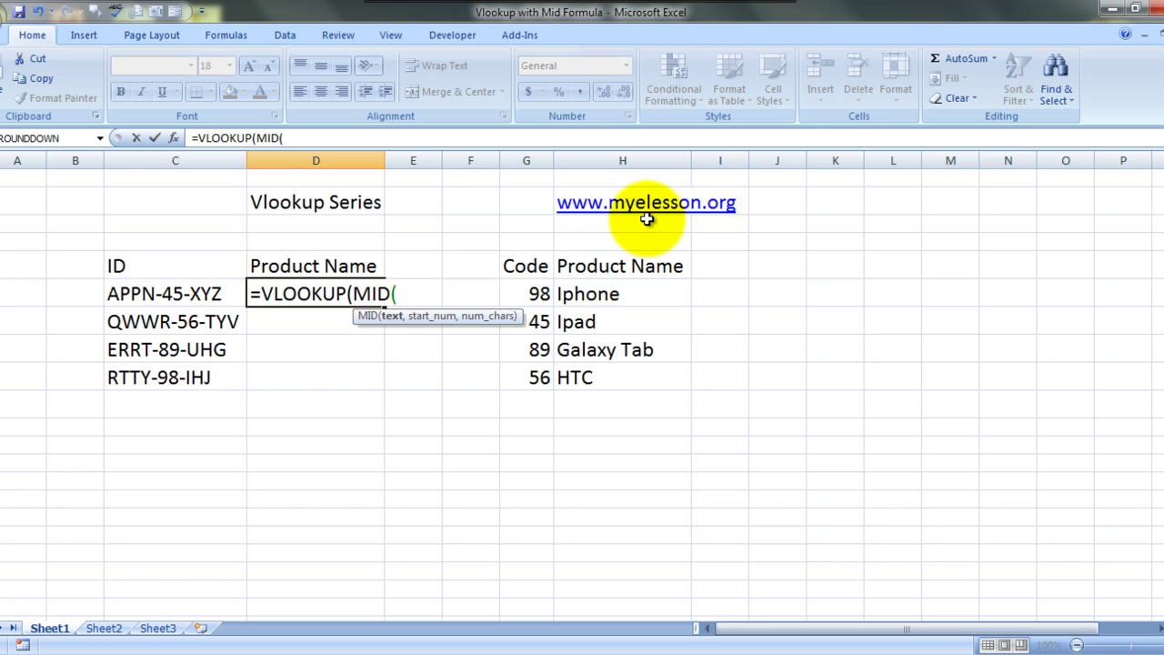
{"action": "left_click", "coordinate": [189, 292]}
{"action": "type", "text": ","}
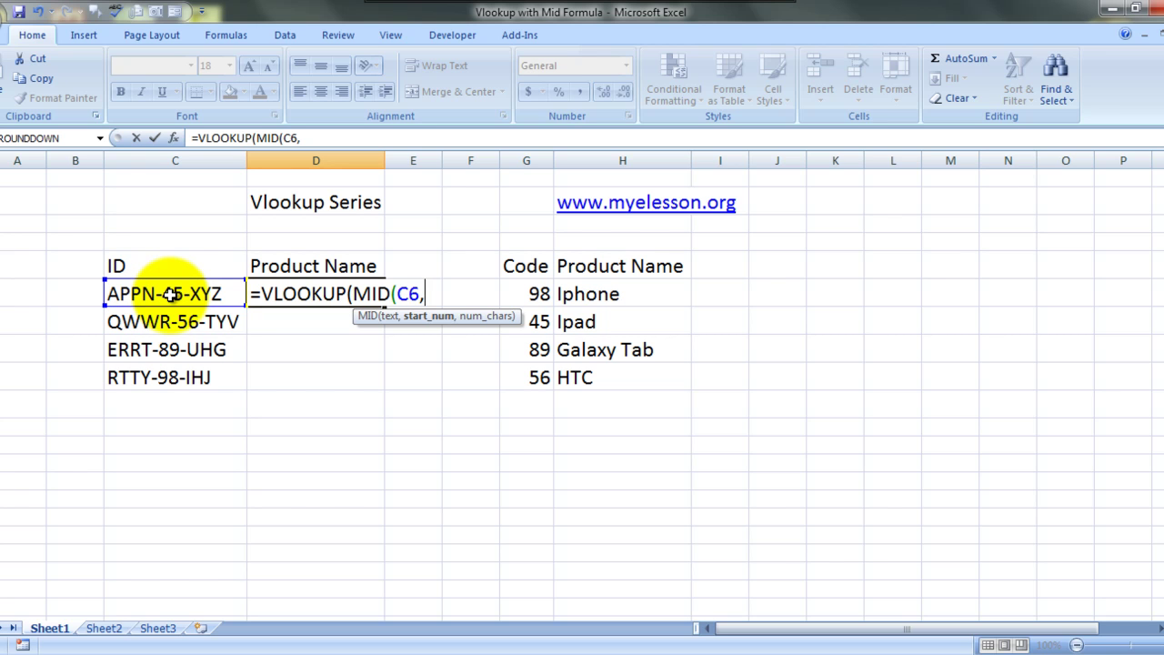
{"action": "type", "text": "6,"}
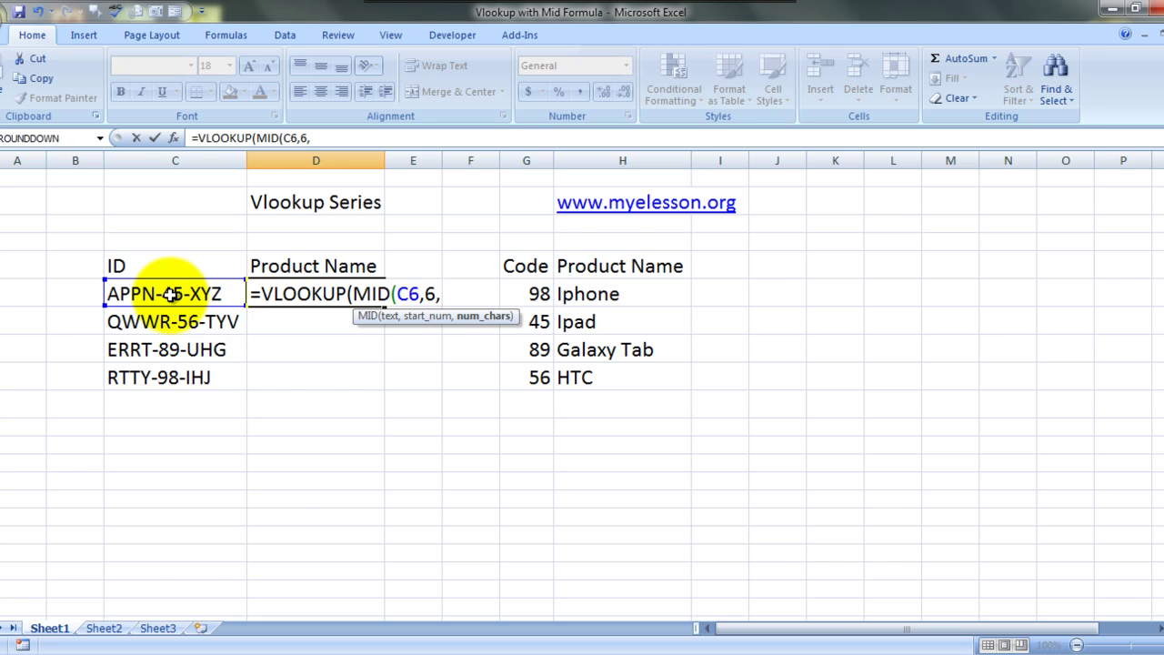
{"action": "type", "text": "2"}
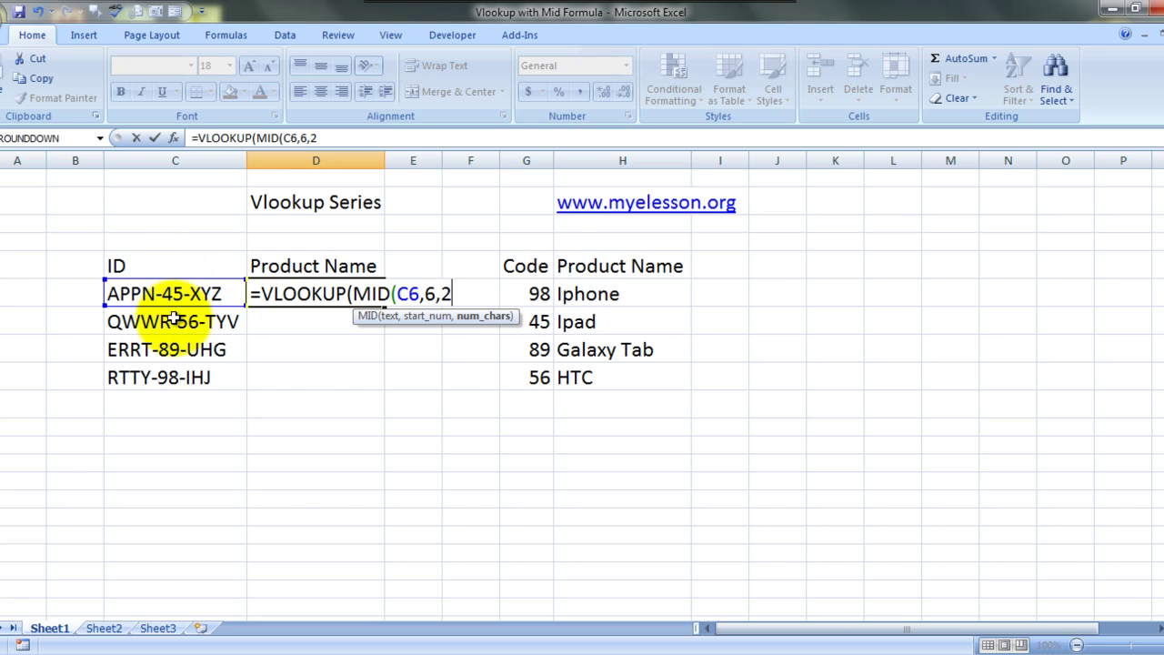
{"action": "type", "text": ")"}
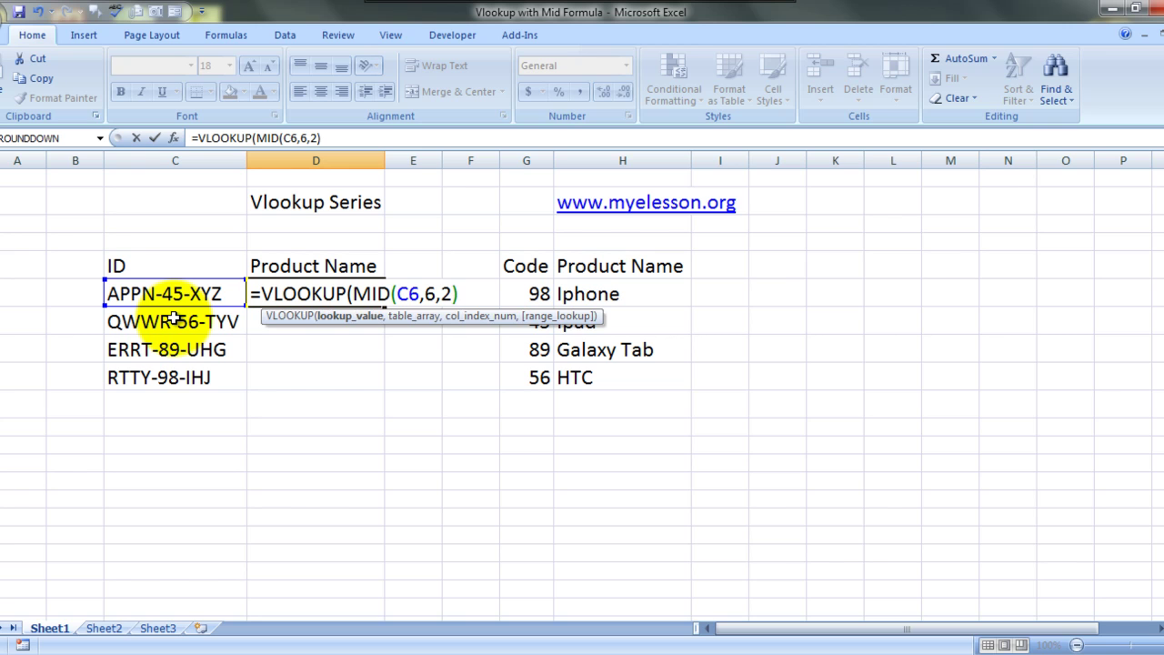
{"action": "type", "text": "+"}
{"action": "type", "text": "0"}
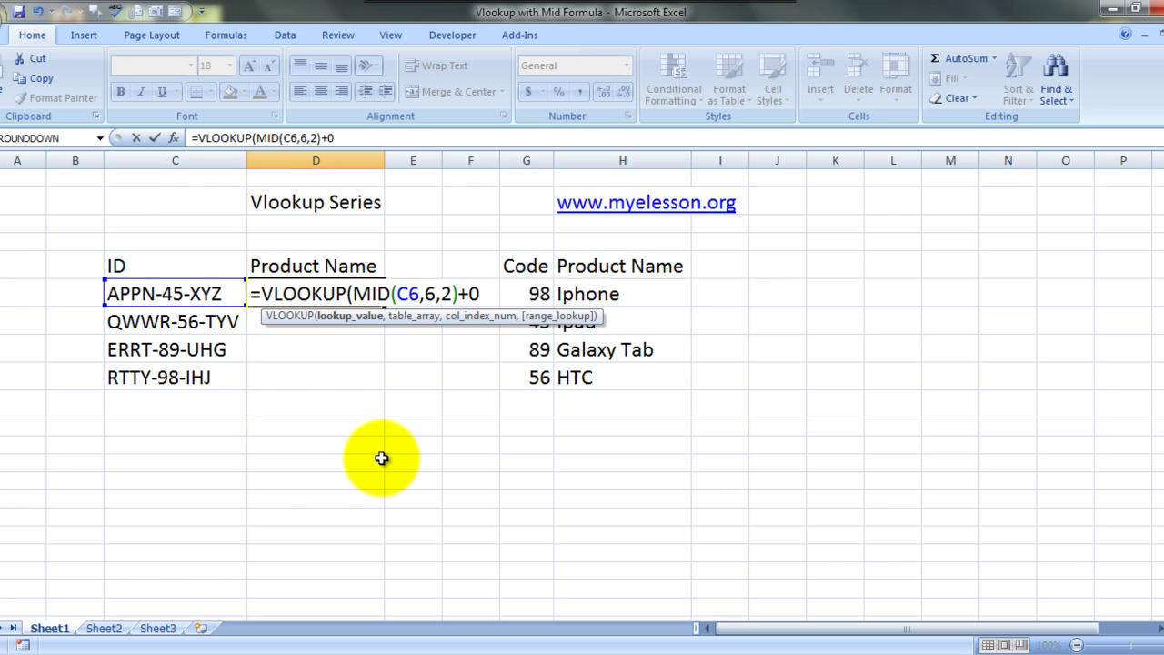
- Add the absolute table $G$6:$H$9, column 2 and exact match 0 to the VLOOKUP
{"action": "type", "text": ","}
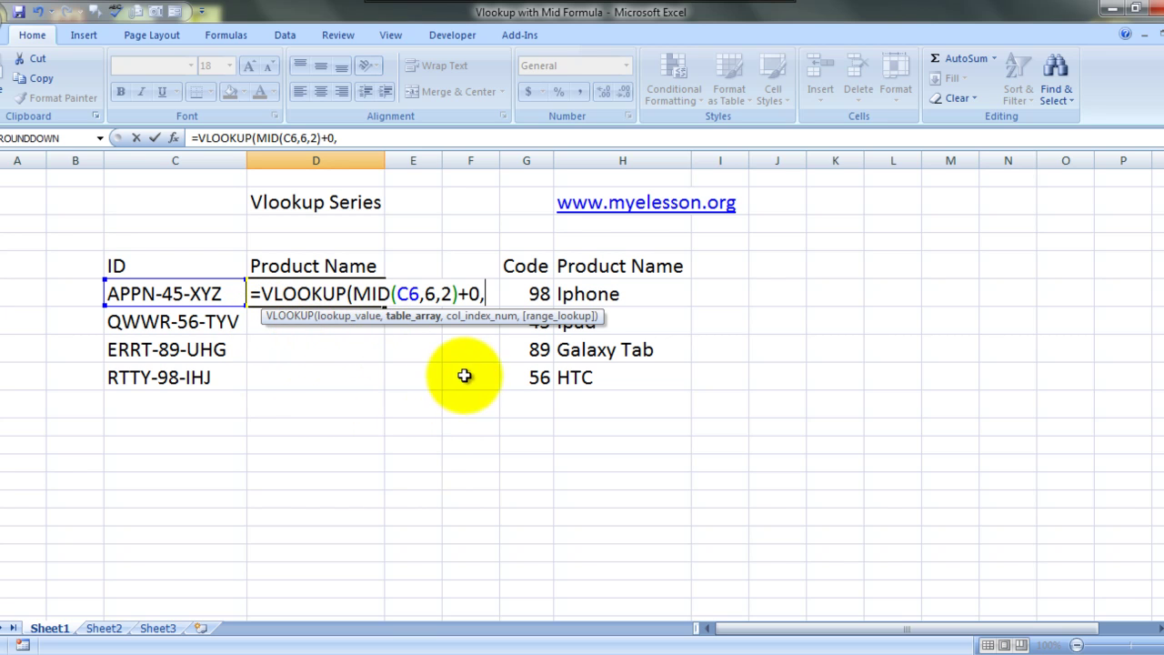
{"action": "left_click_drag", "start_coordinate": [528, 293], "coordinate": [637, 354]}
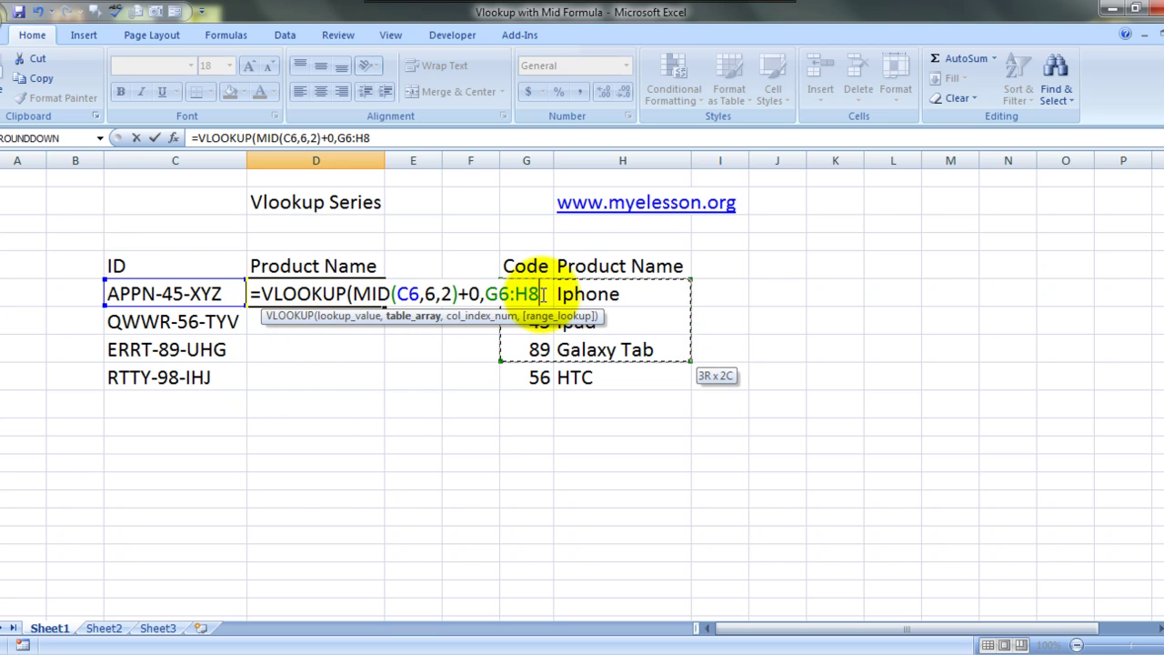
{"action": "key", "text": "shift+Down"}
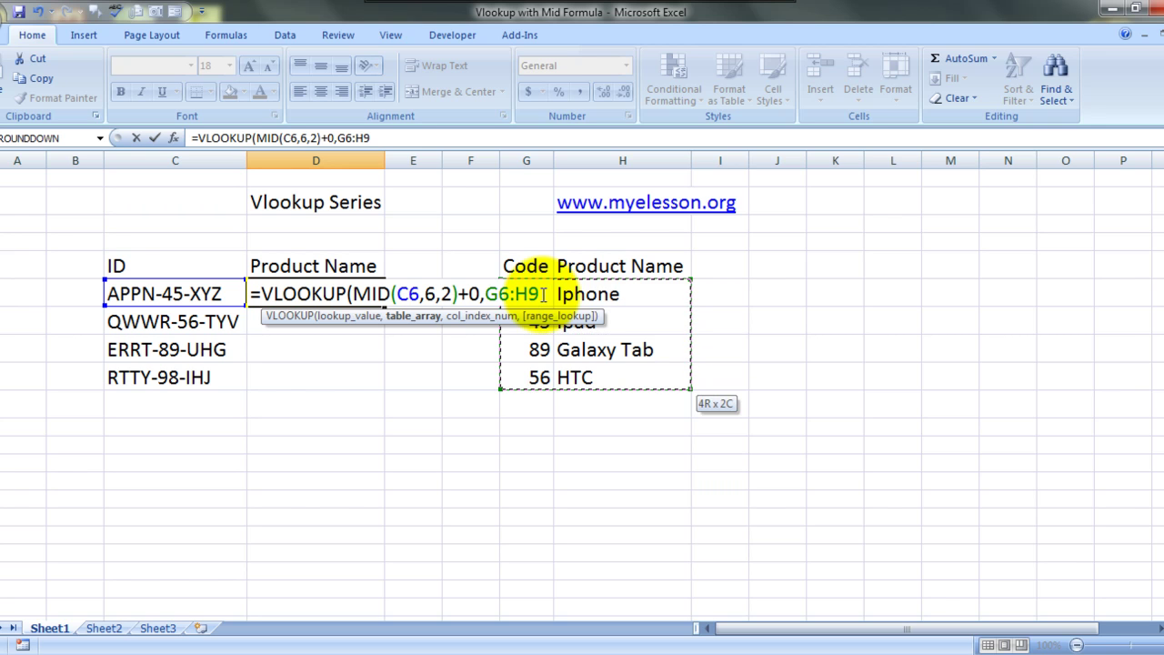
{"action": "key", "text": "F4"}
{"action": "type", "text": "$H$9,"}
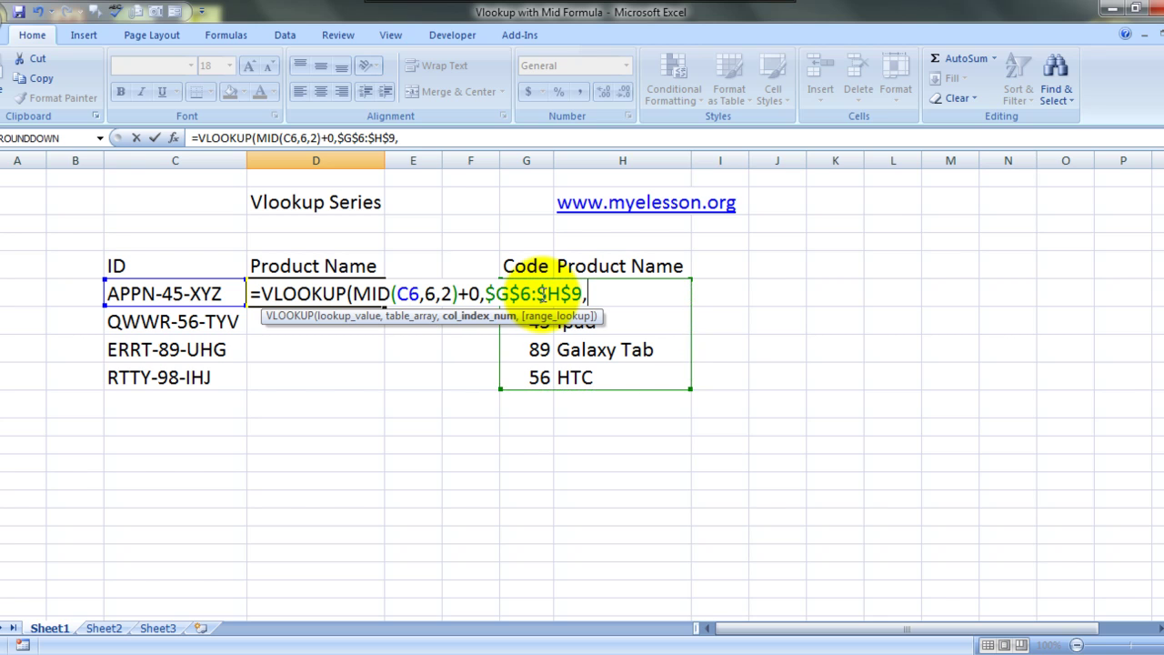
{"action": "type", "text": "2,0"}
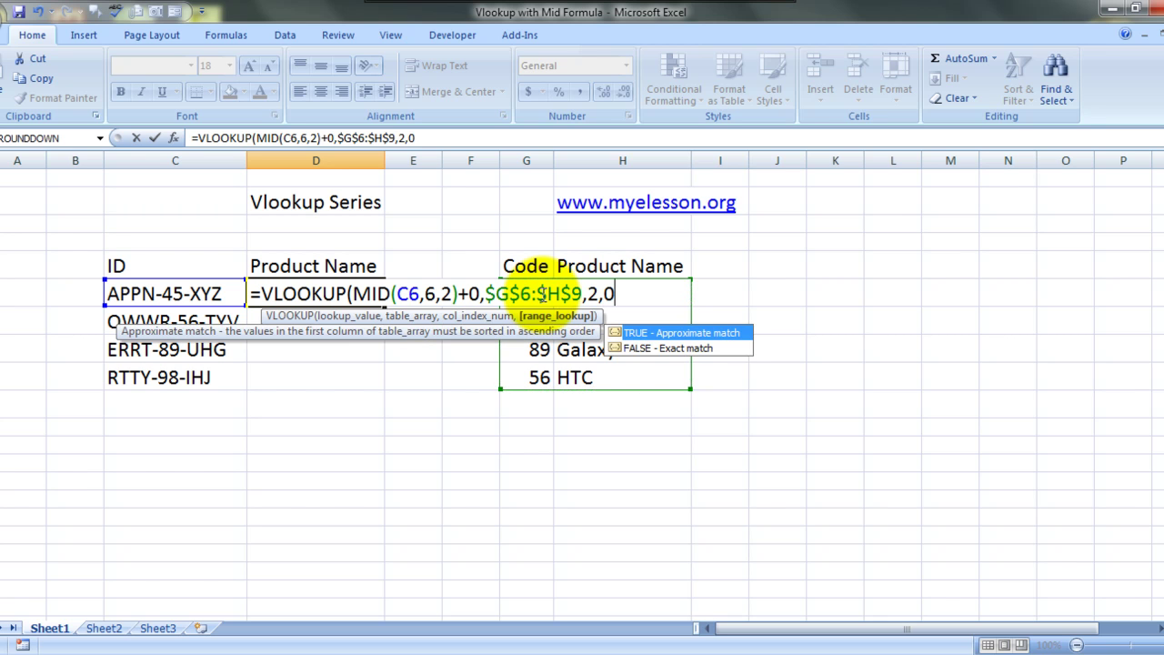
{"action": "type", "text": ")"}
- Enter the D6 formula (Ipad) and copy it into D7:D9 for HTC, Galaxy Tab and Iphone
{"action": "key", "text": "Return"}
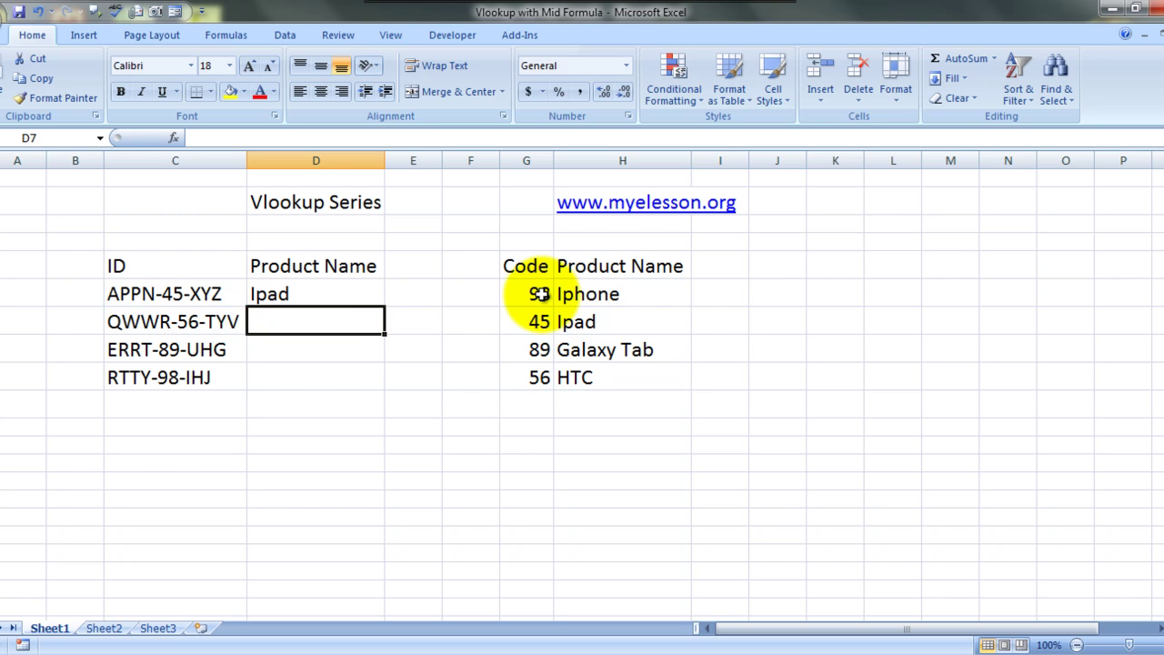
{"action": "key", "text": "Up"}
{"action": "key", "text": "ctrl+c"}
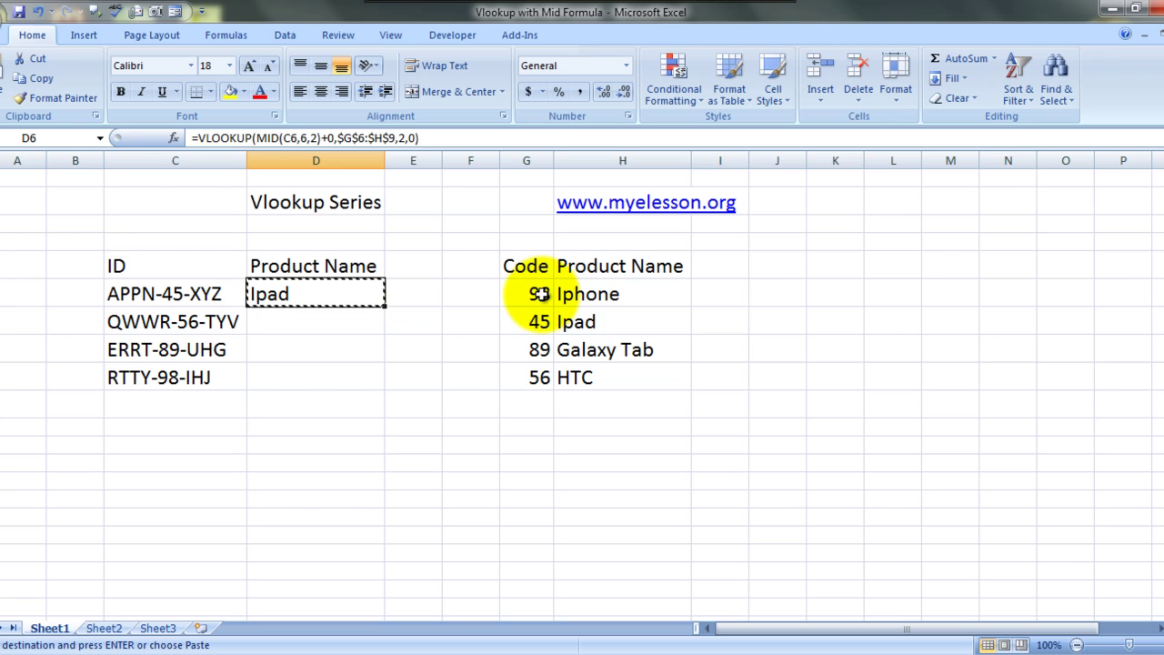
{"action": "key", "text": "Down"}
{"action": "key", "text": "shift+Down"}
{"action": "key", "text": "shift+Down"}
{"action": "key", "text": "ctrl+v"}
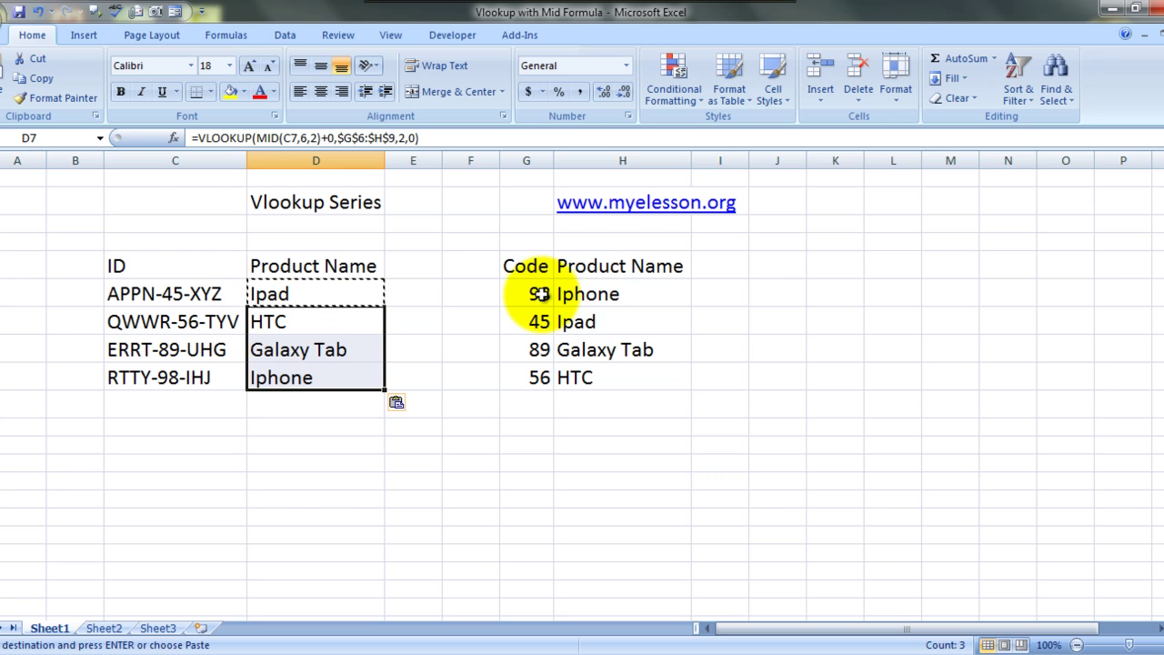
{"action": "key", "text": "Return"}
{"action": "key", "text": "Up"}
{"action": "key", "text": "Up"}
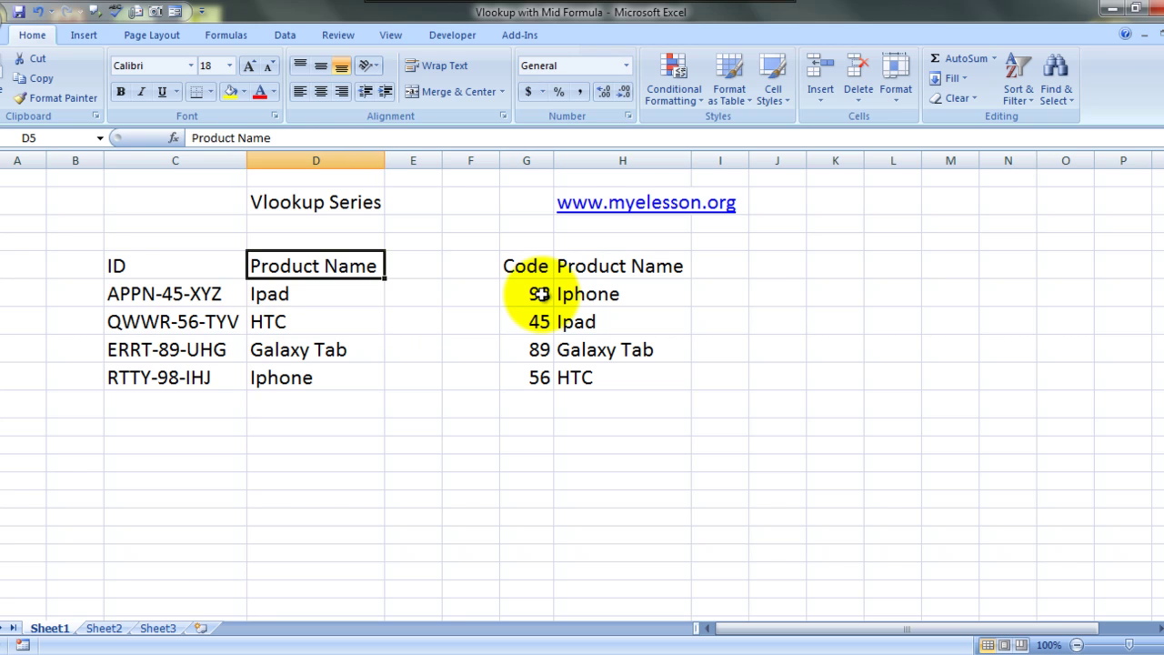